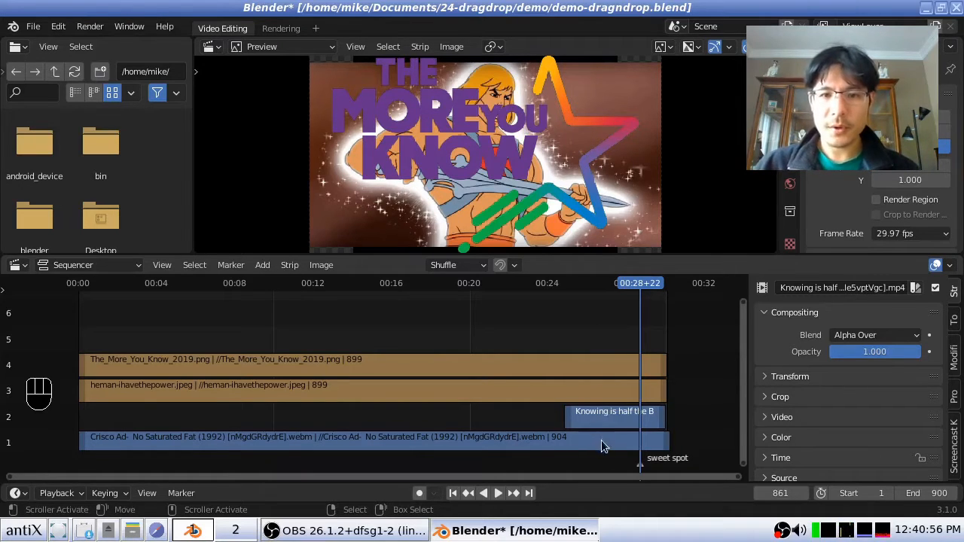
{"action": "mouse_move", "coordinate": [597, 366]}
{"action": "left_mouse_down"}
{"action": "mouse_move", "coordinate": [619, 383]}
{"action": "mouse_move", "coordinate": [604, 391]}
{"action": "mouse_move", "coordinate": [625, 393]}
{"action": "mouse_move", "coordinate": [574, 370]}
{"action": "mouse_move", "coordinate": [583, 372]}
{"action": "left_mouse_up"}
{"action": "left_click_drag", "start_coordinate": [588, 417], "coordinate": [638, 418]}
{"action": "left_click_drag", "start_coordinate": [539, 440], "coordinate": [634, 442]}
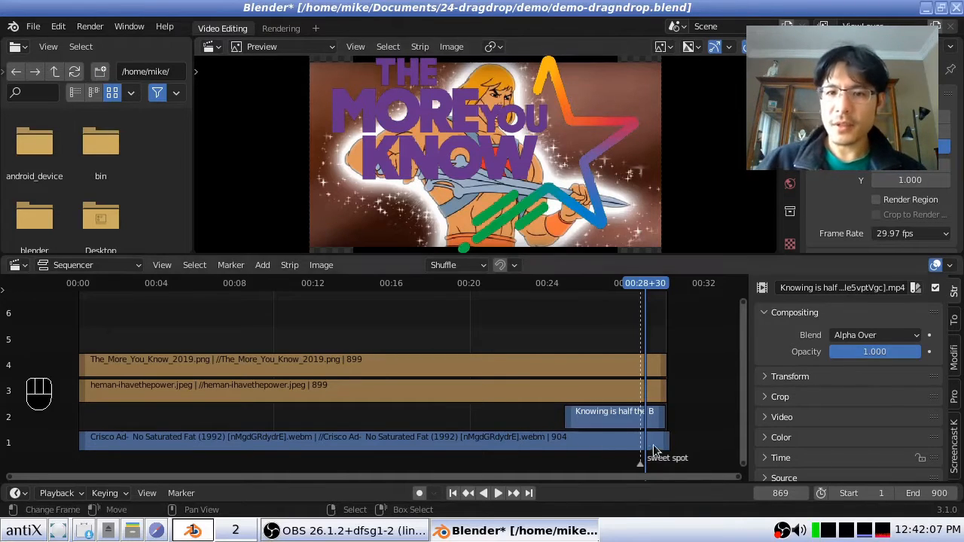
- Select the The_More_You_Know_2019.png strip and expand its Transform settings
{"action": "left_click", "coordinate": [626, 363]}
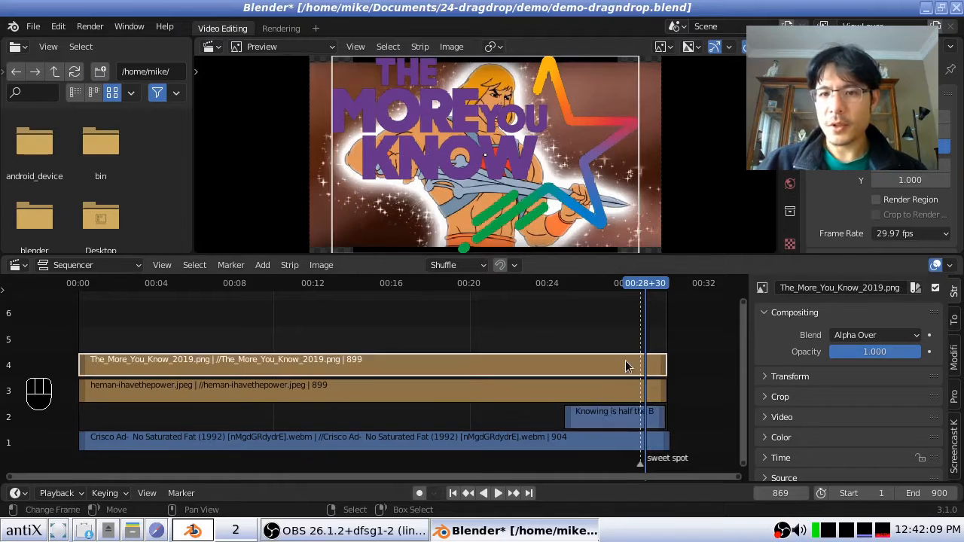
{"action": "left_click", "coordinate": [789, 379]}
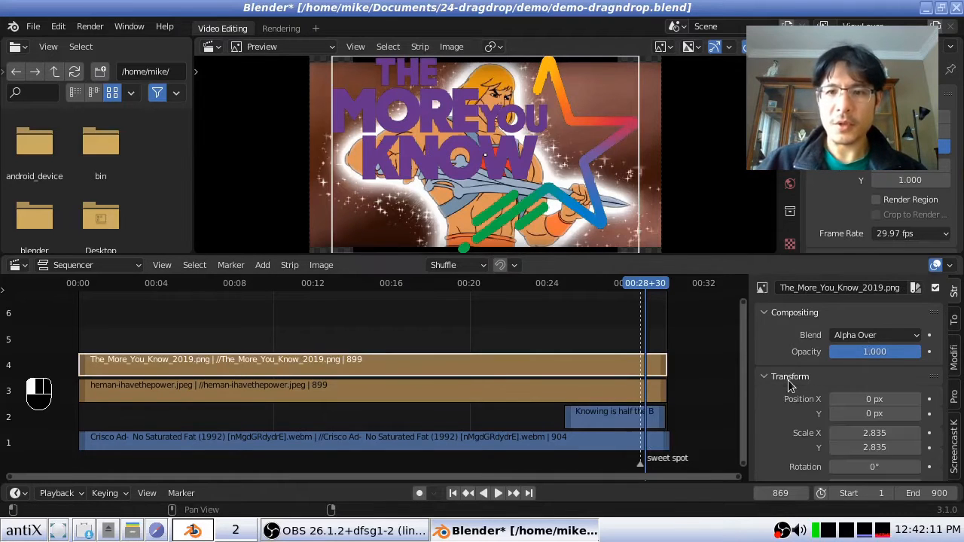
{"action": "scroll", "coordinate": [788, 379], "scroll_direction": "down", "scroll_amount": 1}
- Try the logo strip at position X 134 px, Y -9 px with an X scale of 2.325, and undo these changes
{"action": "left_click_drag", "start_coordinate": [849, 368], "coordinate": [877, 403]}
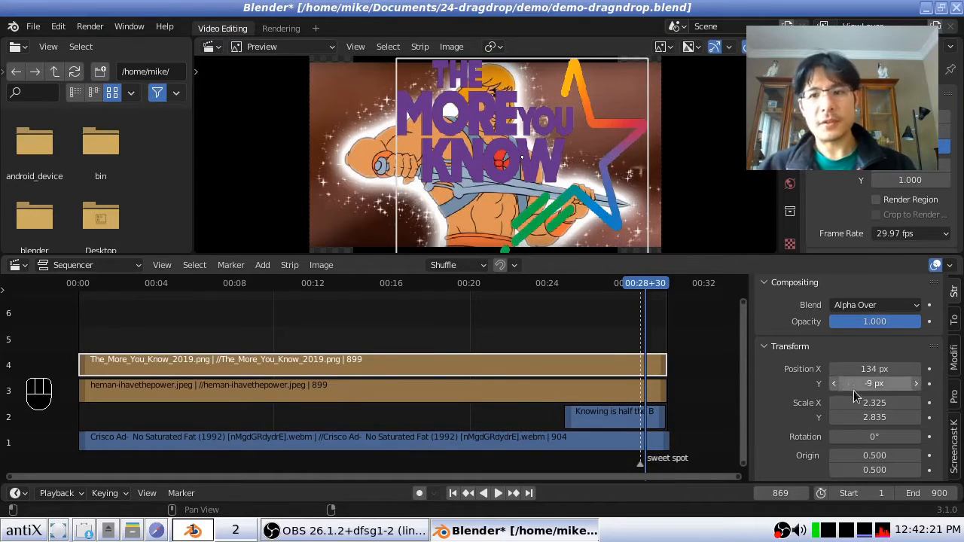
{"action": "key", "text": "ctrl+z"}
{"action": "key", "text": "ctrl+z"}
{"action": "key", "text": "ctrl+z"}
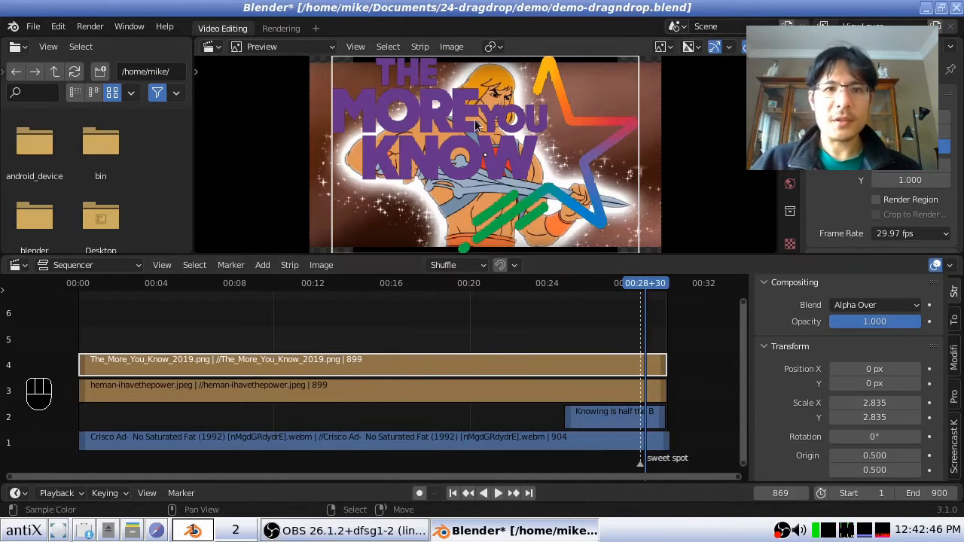
- Reposition the logo and the He-Man image directly in the preview, leaving the logo at about X 48 px, Y -43 px
{"action": "left_click_drag", "start_coordinate": [463, 120], "coordinate": [557, 189]}
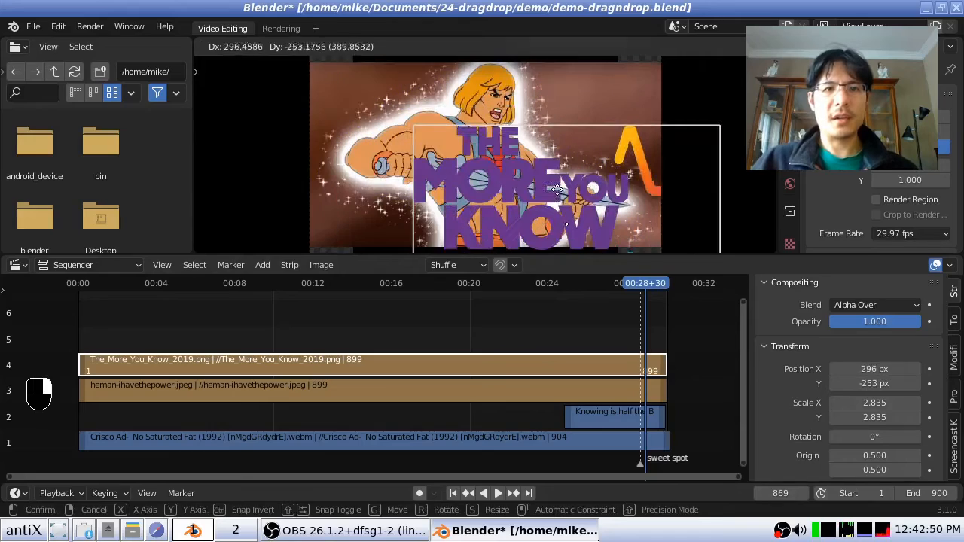
{"action": "right_click_drag", "start_coordinate": [557, 190], "coordinate": [557, 189]}
{"action": "mouse_move", "coordinate": [441, 112]}
{"action": "right_mouse_down"}
{"action": "mouse_move", "coordinate": [402, 117]}
{"action": "mouse_move", "coordinate": [431, 122]}
{"action": "right_mouse_up"}
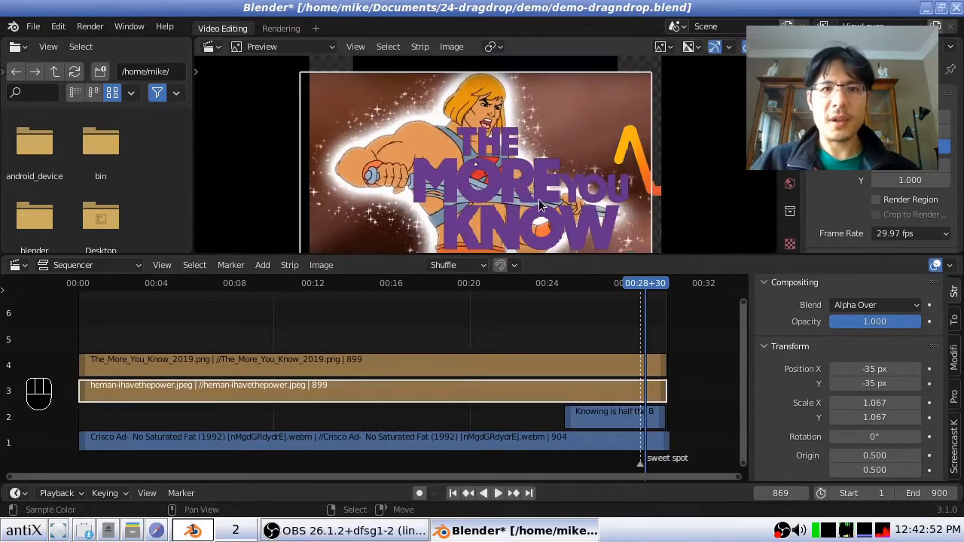
{"action": "right_click_drag", "start_coordinate": [539, 205], "coordinate": [456, 132]}
{"action": "right_click", "coordinate": [538, 366]}
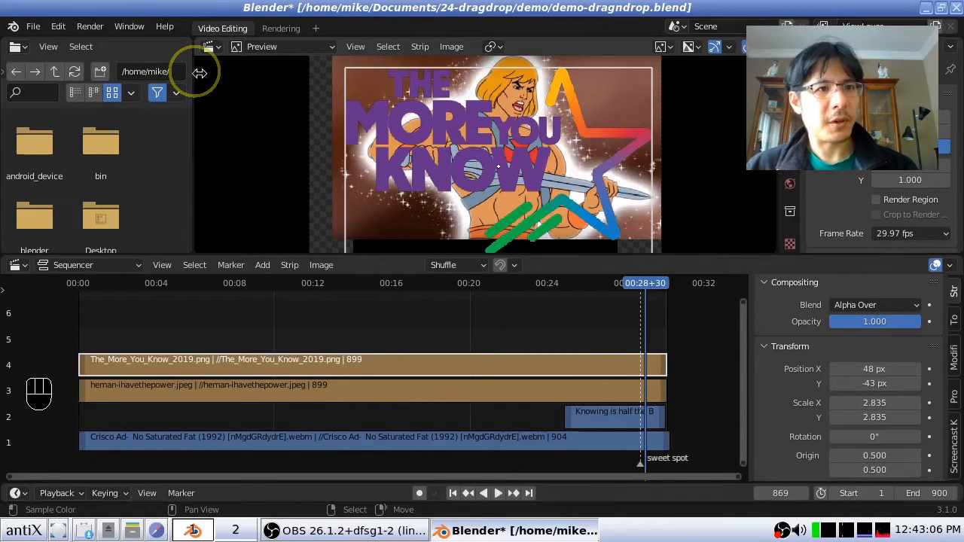
- Show the preview's tools and turn the logo a full 360° with the Rotate tool
{"action": "key", "text": "t"}
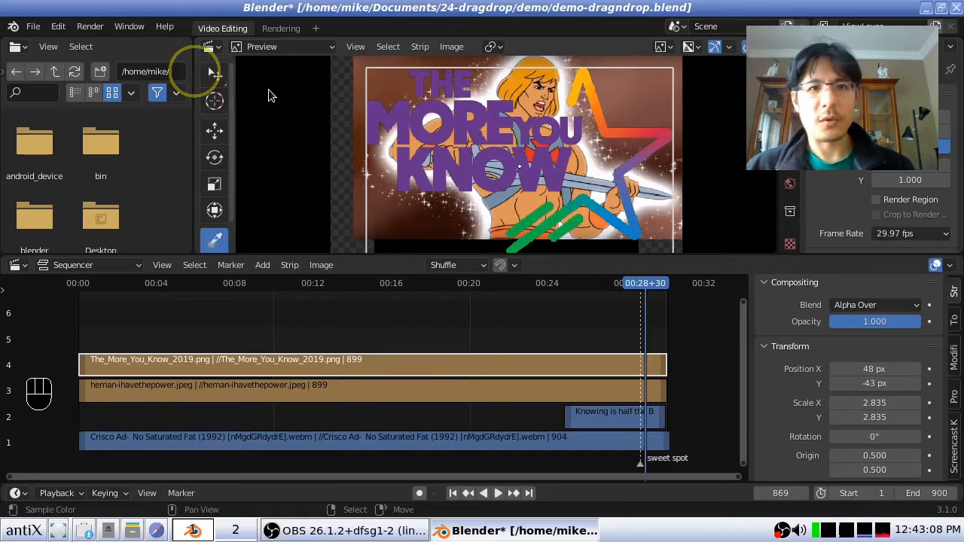
{"action": "key", "text": "t"}
{"action": "key", "text": "t"}
{"action": "key", "text": "t"}
{"action": "key", "text": "t"}
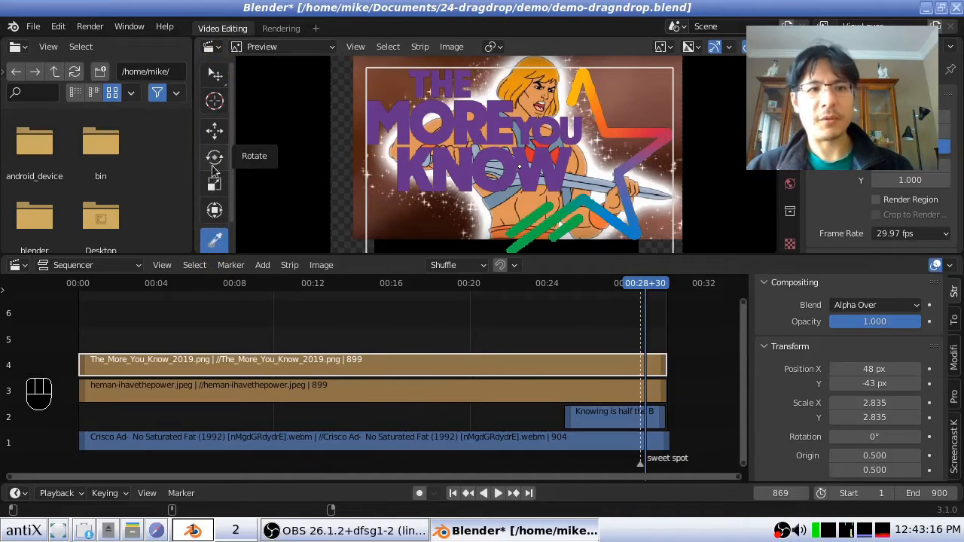
{"action": "left_click", "coordinate": [215, 157]}
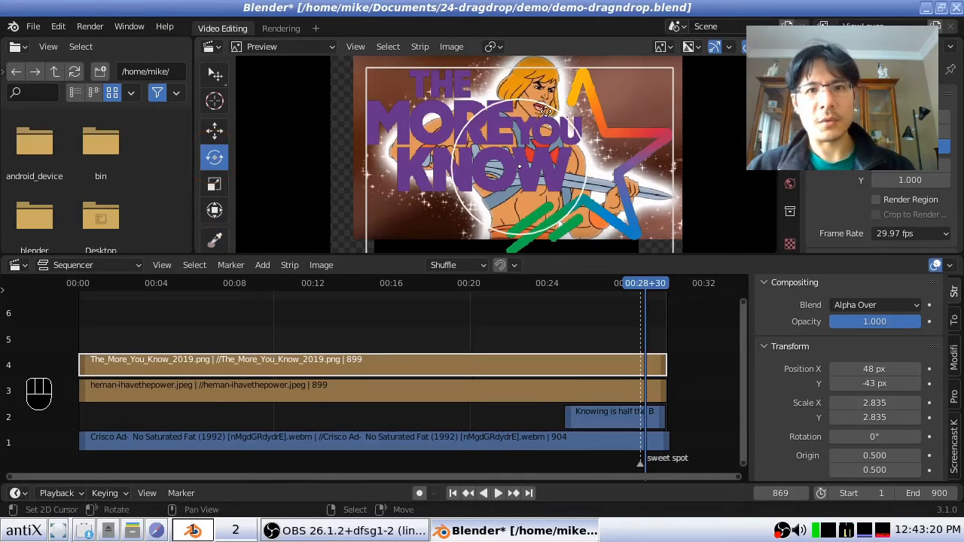
{"action": "left_click_drag", "start_coordinate": [545, 112], "coordinate": [577, 225]}
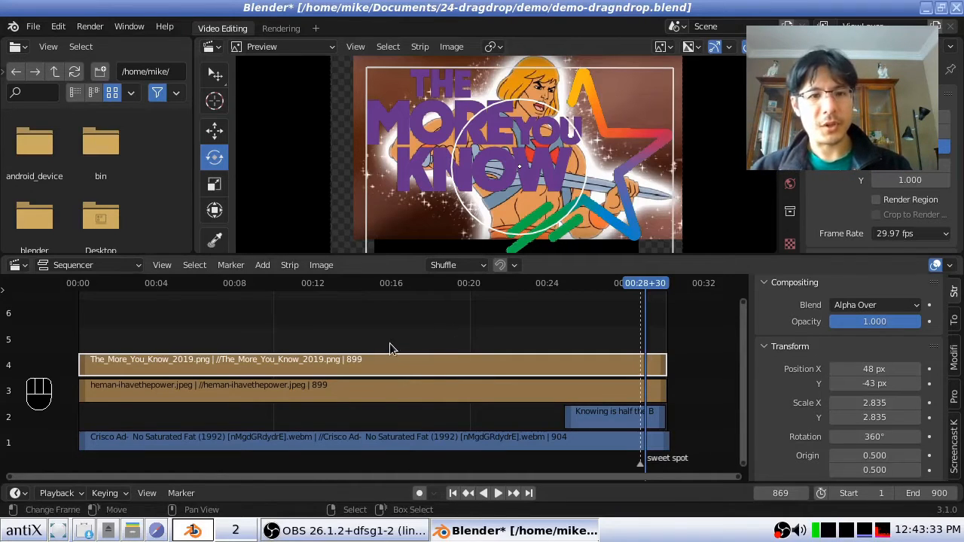
- Cancel a trial slide of the logo strip in the timeline, and move the logo in the preview to about X -56 px, Y -76 px
{"action": "key", "text": "g"}
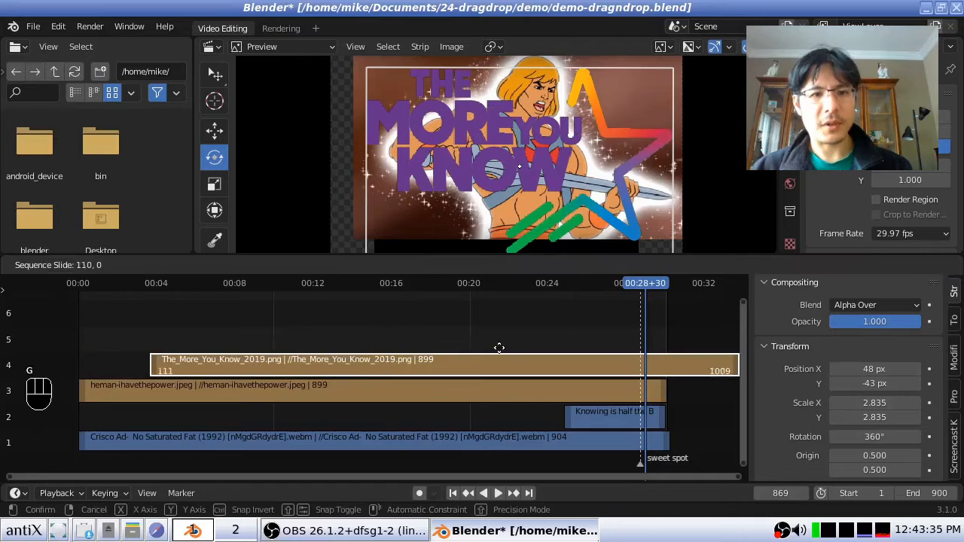
{"action": "key", "text": "Escape"}
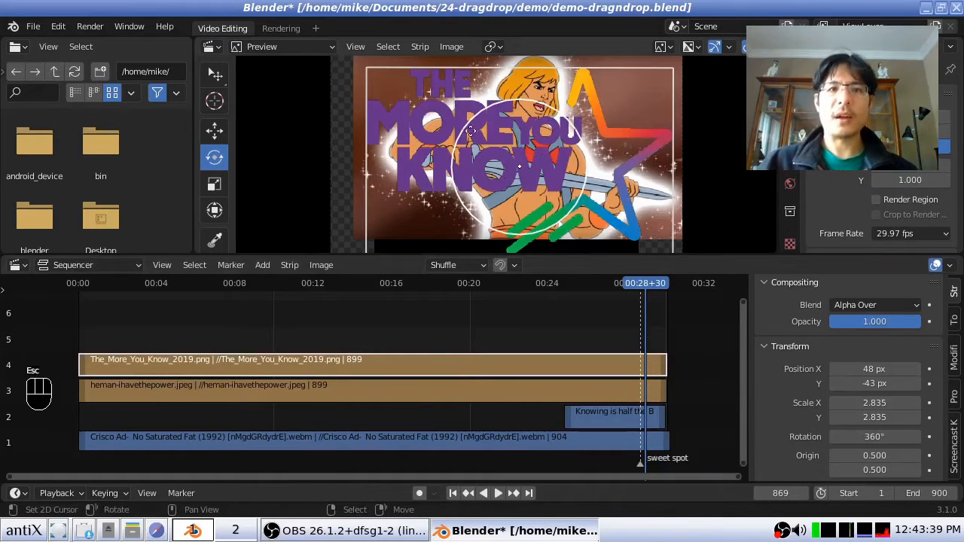
{"action": "key", "text": "g"}
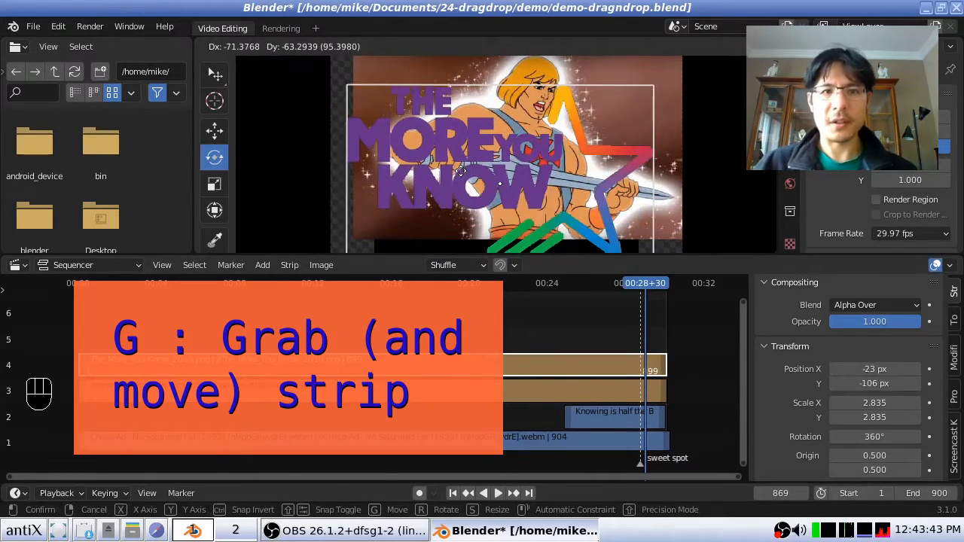
{"action": "left_click", "coordinate": [452, 163]}
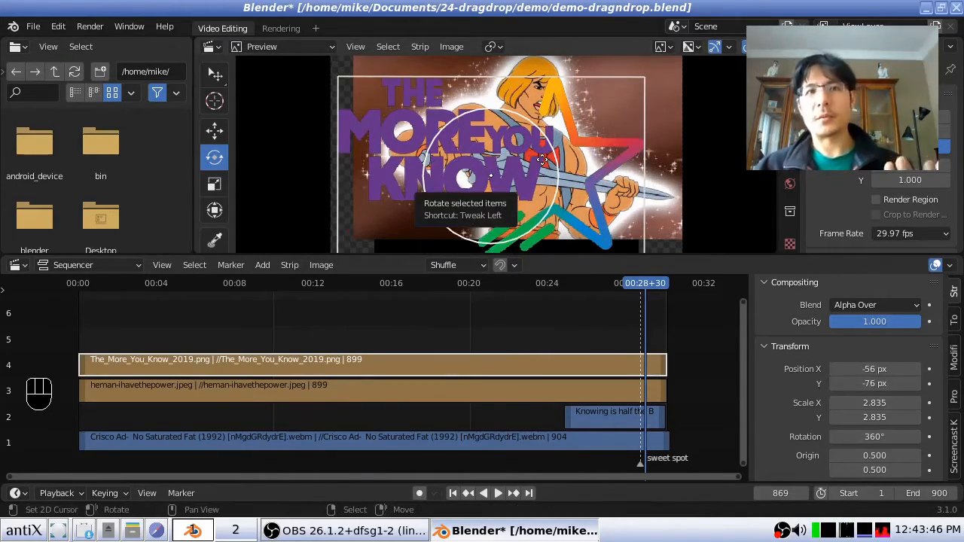
- Rotate the logo in the preview to about 344° and scale it down to about 2.111
{"action": "key", "text": "r"}
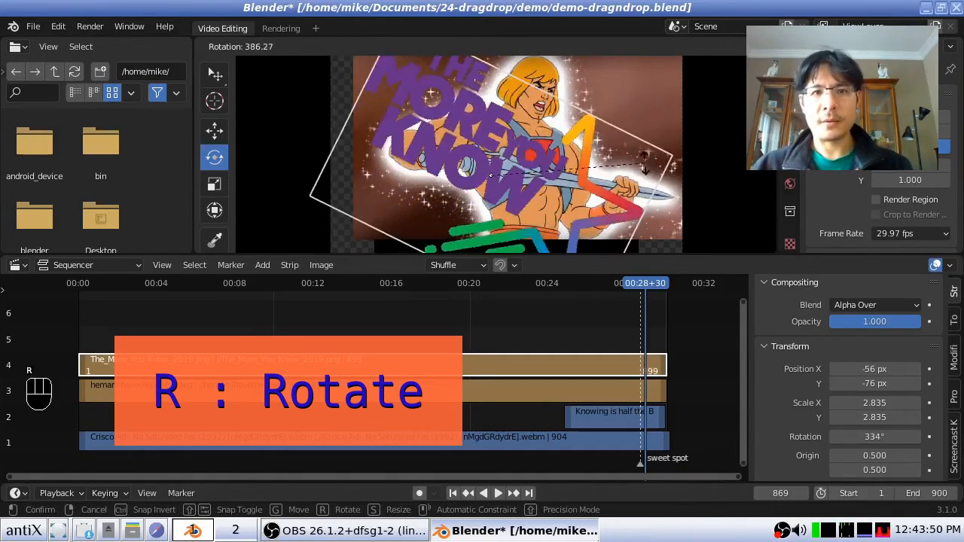
{"action": "left_click", "coordinate": [552, 181]}
{"action": "key", "text": "s"}
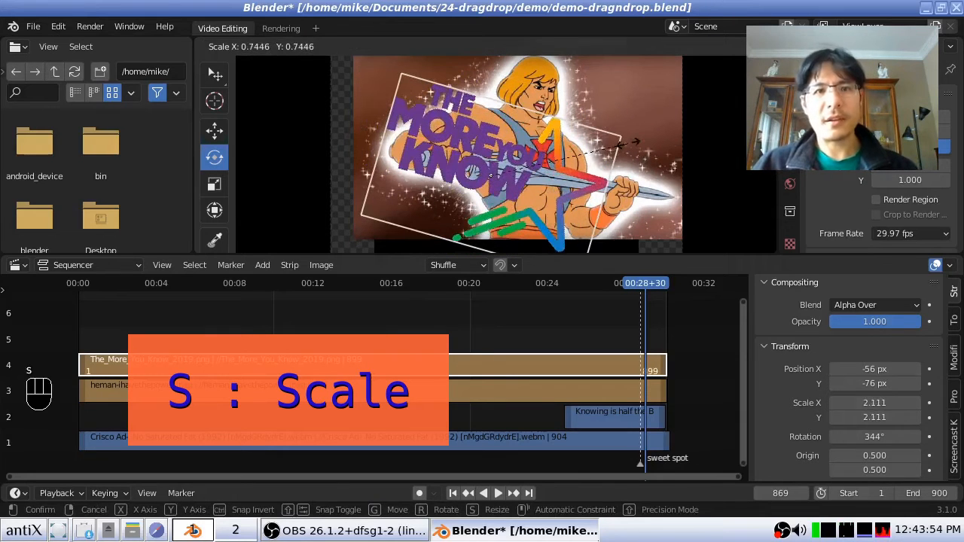
{"action": "left_click", "coordinate": [609, 118]}
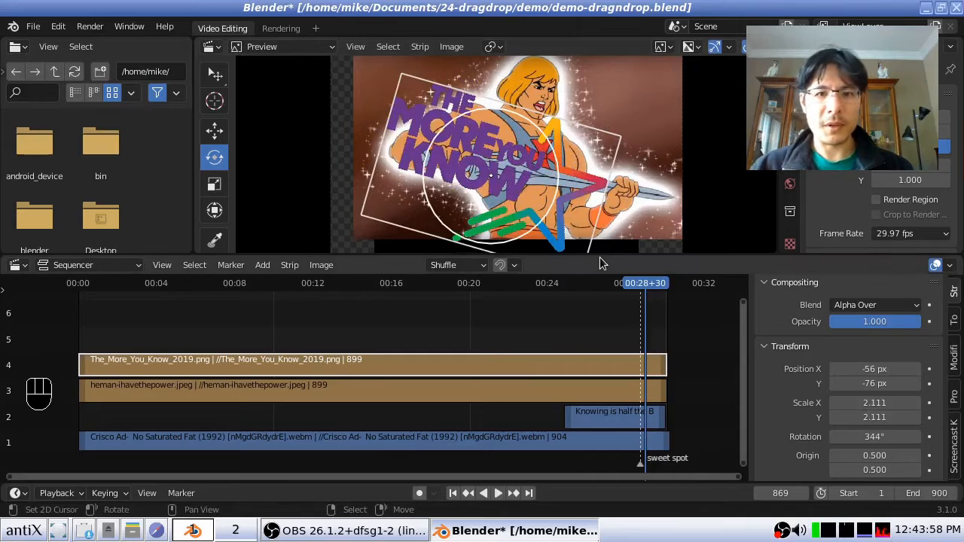
- Enlarge the preview area, shrink the logo further and place it in the lower-left corner of the frame
{"action": "left_click_drag", "start_coordinate": [606, 252], "coordinate": [579, 370]}
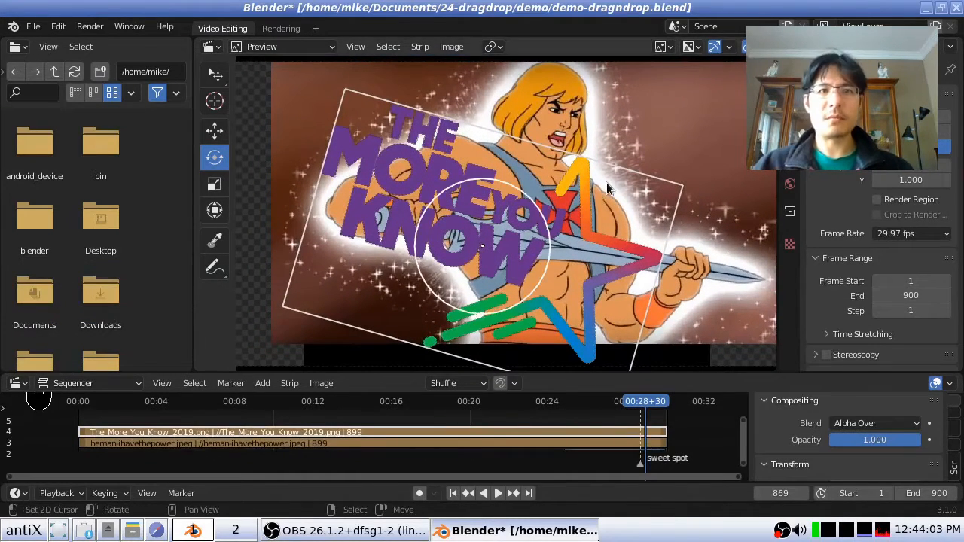
{"action": "key", "text": "s"}
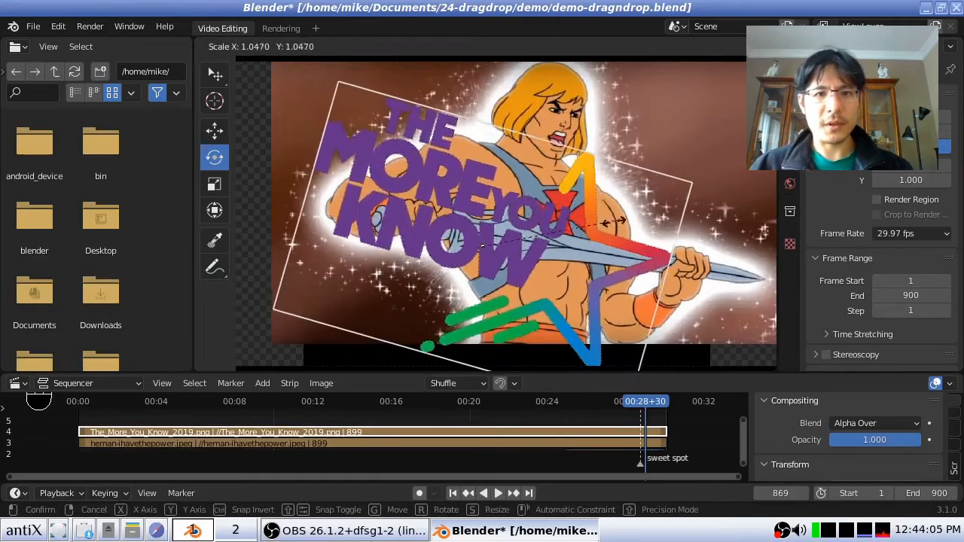
{"action": "left_click", "coordinate": [558, 230]}
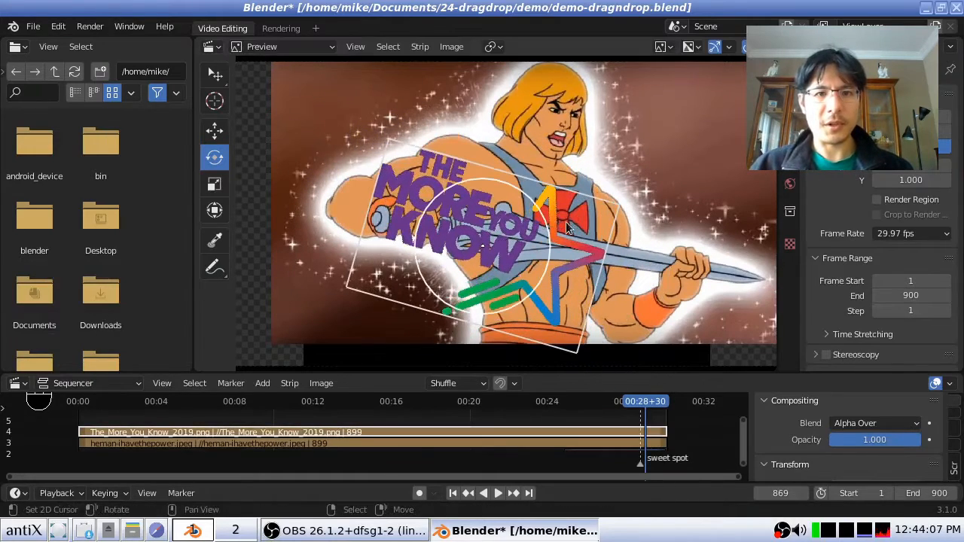
{"action": "key", "text": "g"}
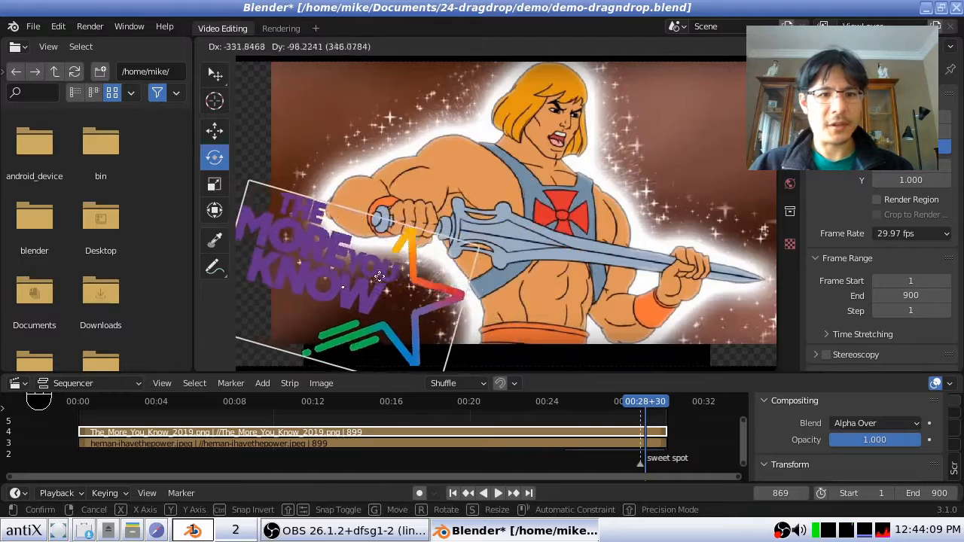
{"action": "left_click", "coordinate": [390, 281]}
- Scale the He-Man image down to about half its size and move it to the upper-right corner of the frame
{"action": "left_click", "coordinate": [568, 131]}
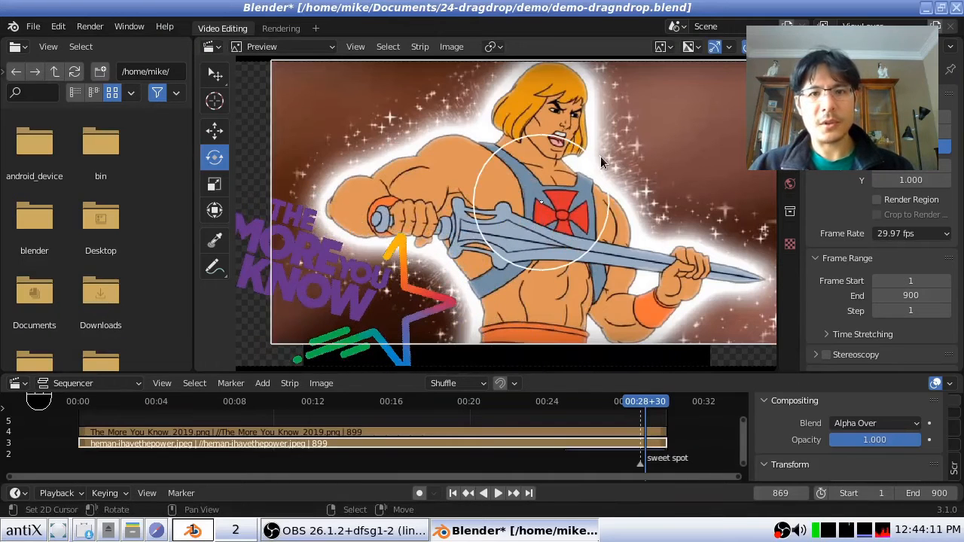
{"action": "key", "text": "s"}
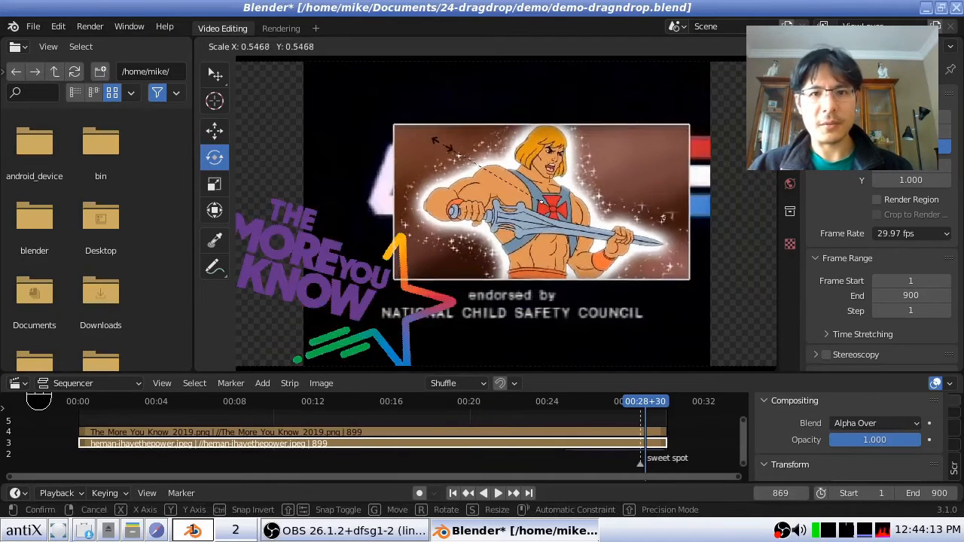
{"action": "left_click", "coordinate": [459, 148]}
{"action": "key", "text": "g"}
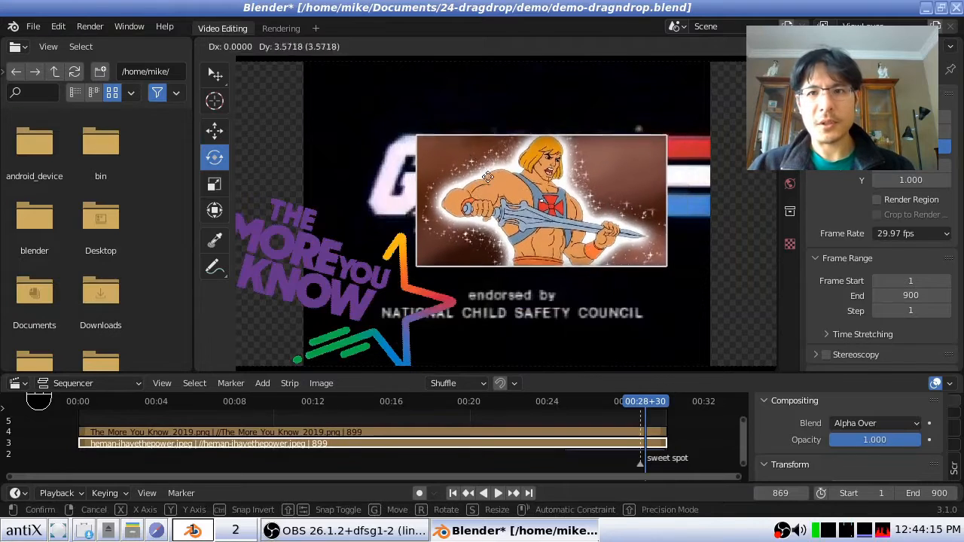
{"action": "left_click", "coordinate": [606, 114]}
- Scale the G.I. Joe video by about 0.73 and move it to the upper-left corner of the frame
{"action": "left_click", "coordinate": [422, 161]}
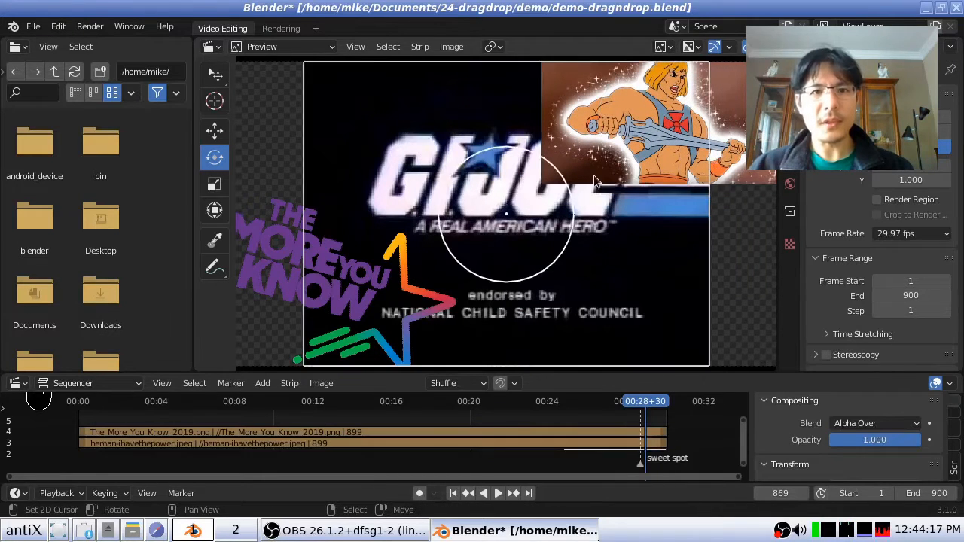
{"action": "key", "text": "s"}
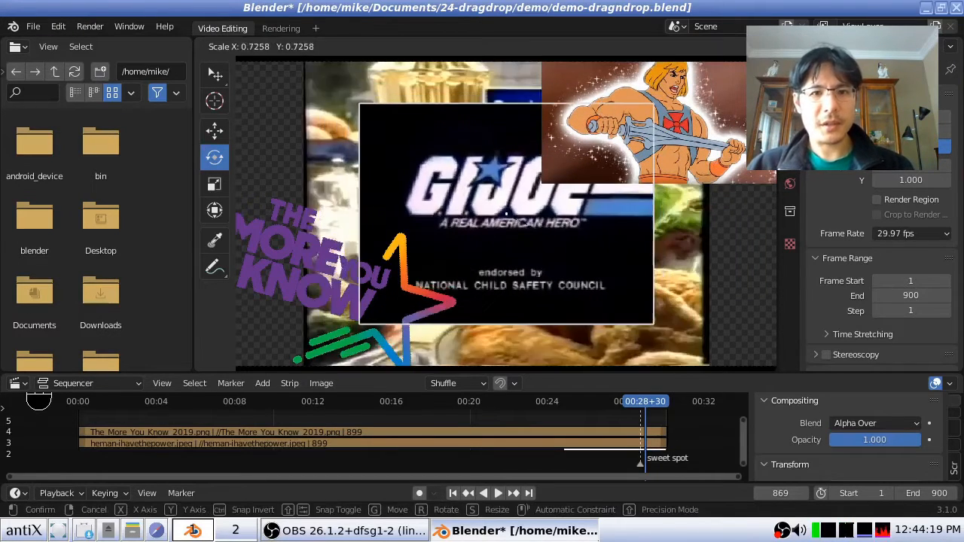
{"action": "left_click", "coordinate": [580, 258]}
{"action": "key", "text": "g"}
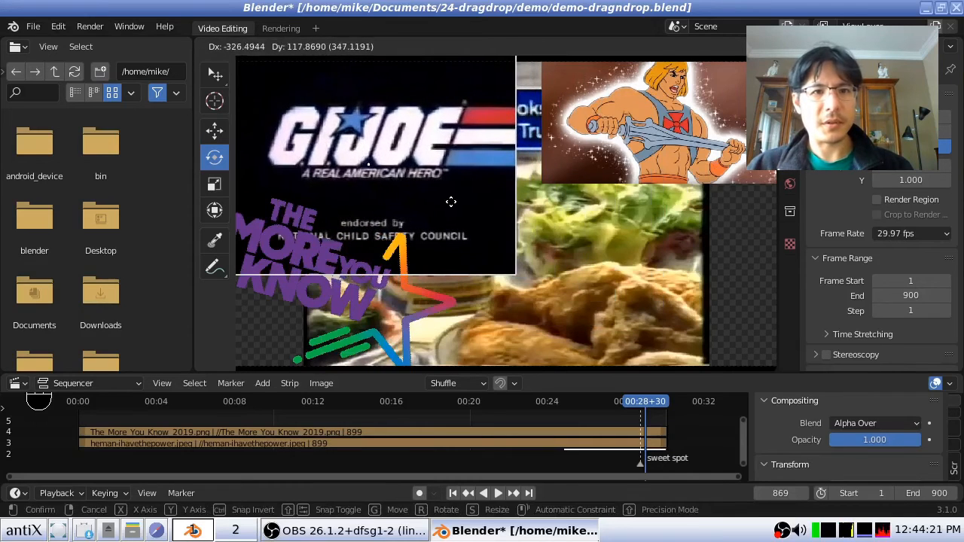
{"action": "left_click", "coordinate": [449, 200]}
- Scale the Crisco video down to about 1.314 and move it to the lower right, at about X 296 px, Y -155 px
{"action": "left_click", "coordinate": [570, 239]}
{"action": "key", "text": "s"}
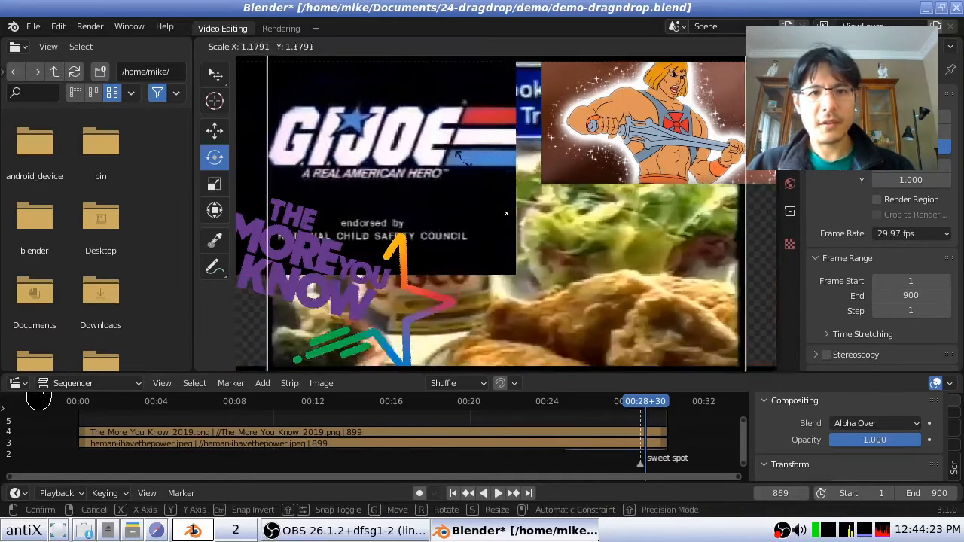
{"action": "left_click", "coordinate": [506, 214]}
{"action": "key", "text": "g"}
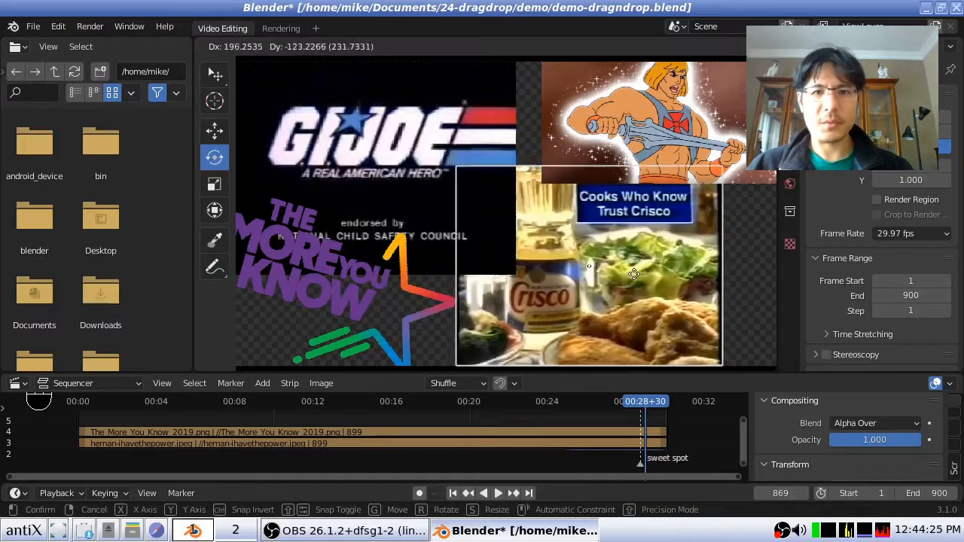
{"action": "left_click", "coordinate": [649, 280]}
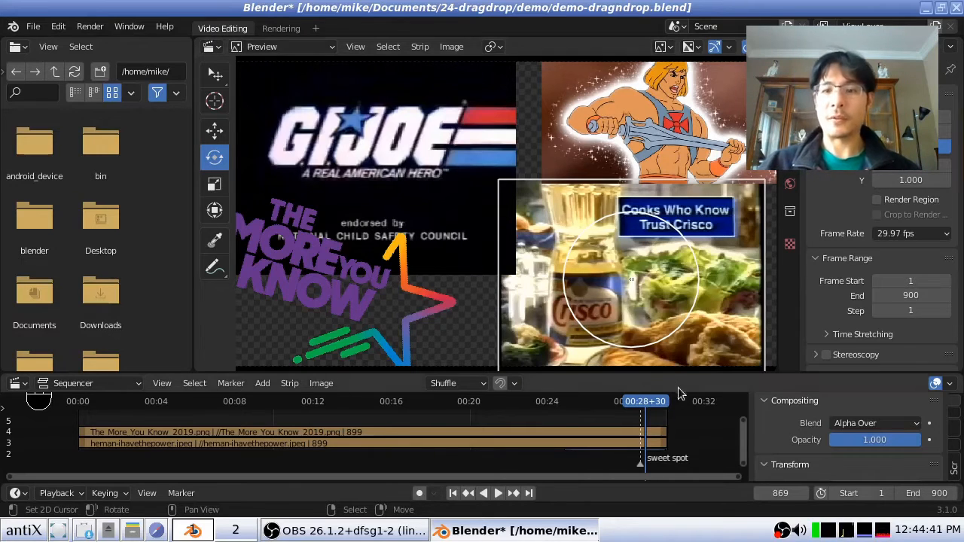
- Expand the Crop settings of the Crisco video strip and examine the crop values for each side
{"action": "scroll", "coordinate": [825, 440], "scroll_direction": "down", "scroll_amount": 2}
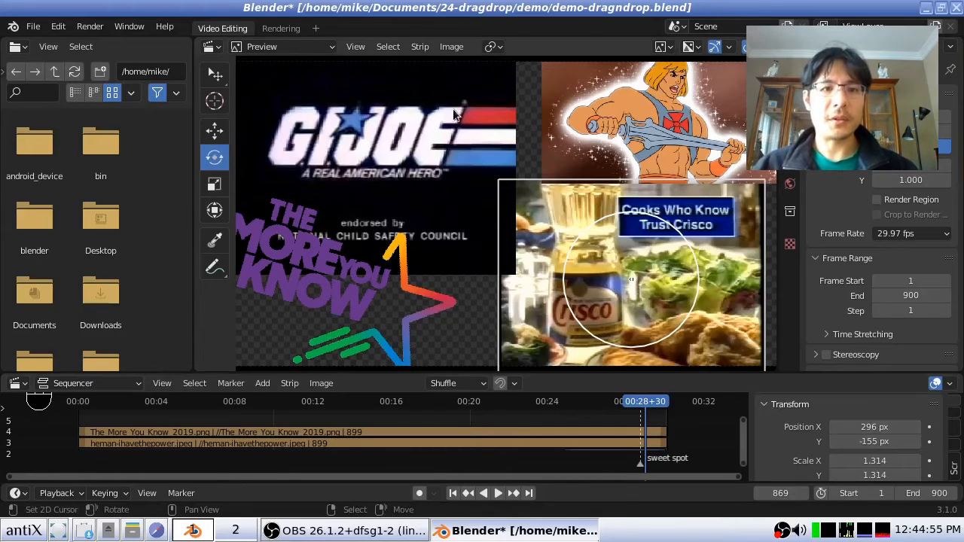
{"action": "scroll", "coordinate": [838, 449], "scroll_direction": "down", "scroll_amount": 5}
{"action": "left_click", "coordinate": [805, 425]}
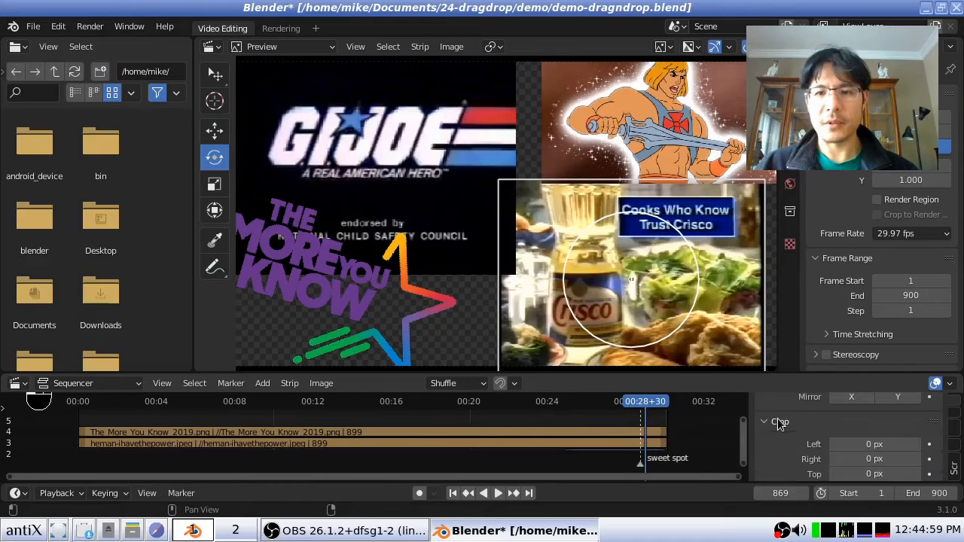
{"action": "scroll", "coordinate": [804, 433], "scroll_direction": "down", "scroll_amount": 1}
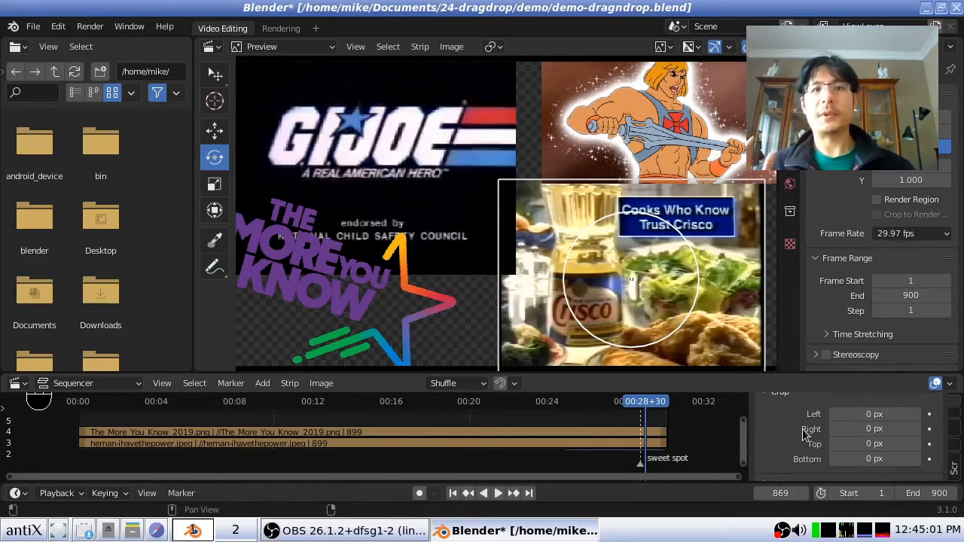